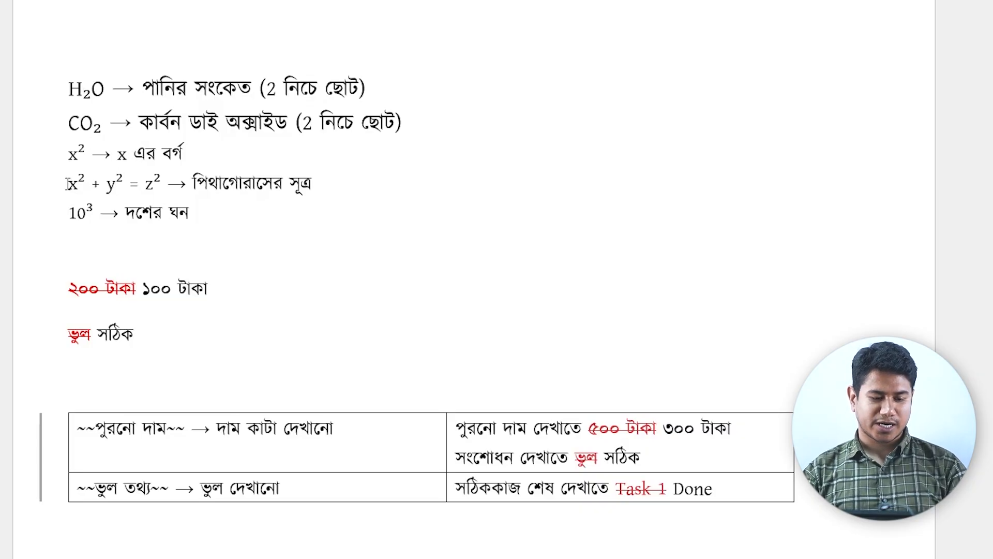
# Examine the sample lines showing superscript exponents, subscript formulas and struck-through text with its correction
pyautogui.click(73, 154)
pyautogui.moveTo(70, 154); pyautogui.dragTo(77, 154)
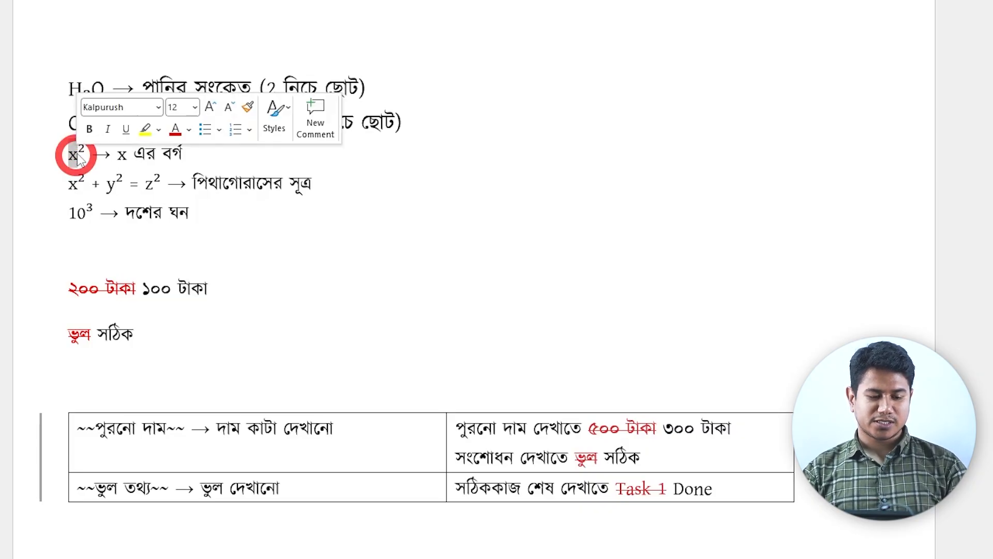
pyautogui.click(78, 154)
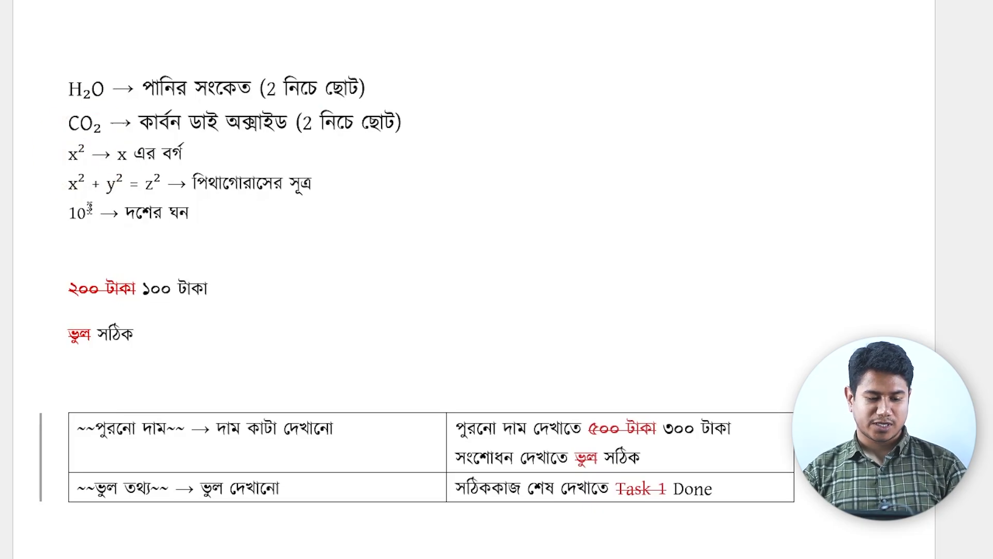
pyautogui.moveTo(69, 212); pyautogui.dragTo(87, 222)
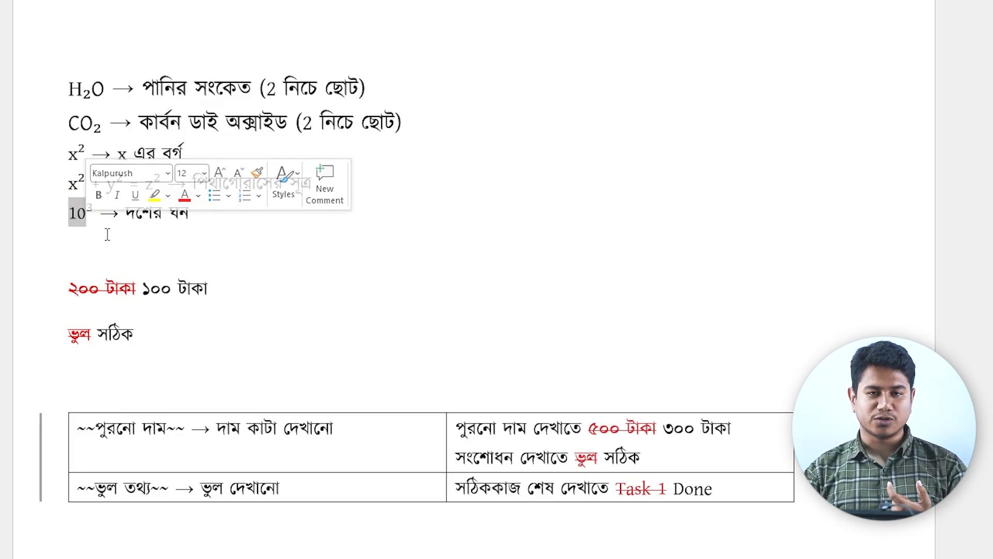
pyautogui.click(129, 244)
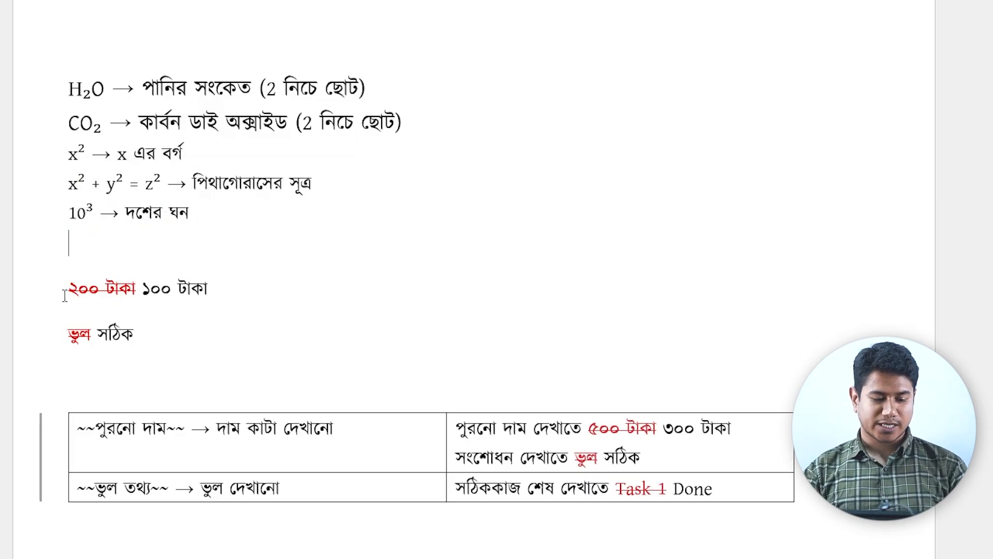
pyautogui.moveTo(68, 290); pyautogui.dragTo(210, 294)
pyautogui.click(136, 334)
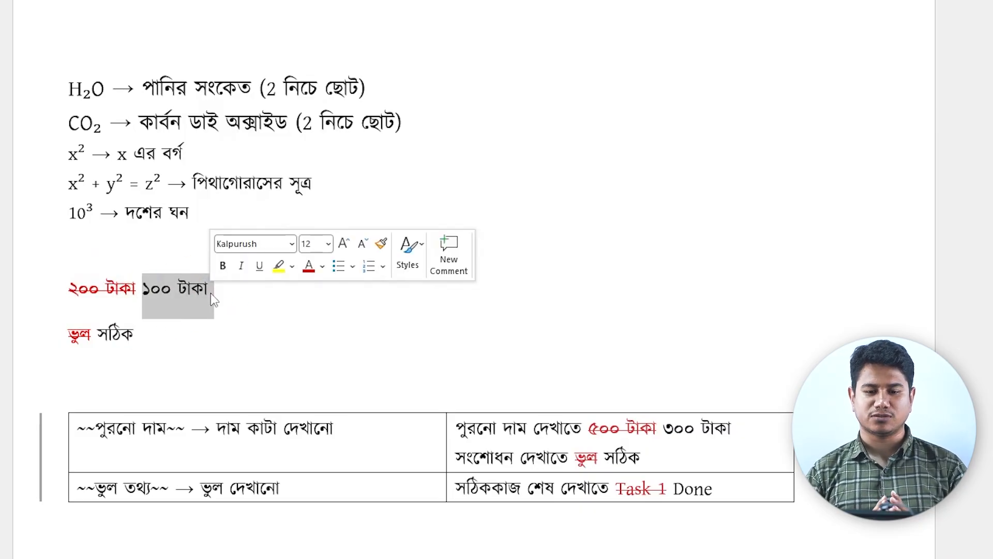
pyautogui.click(247, 348)
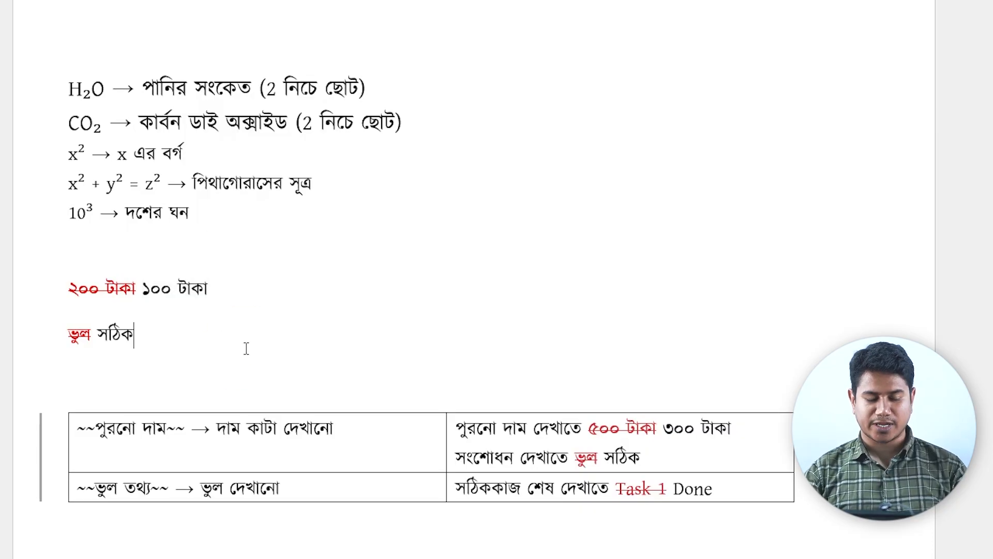
pyautogui.scroll(3, 246, 348)
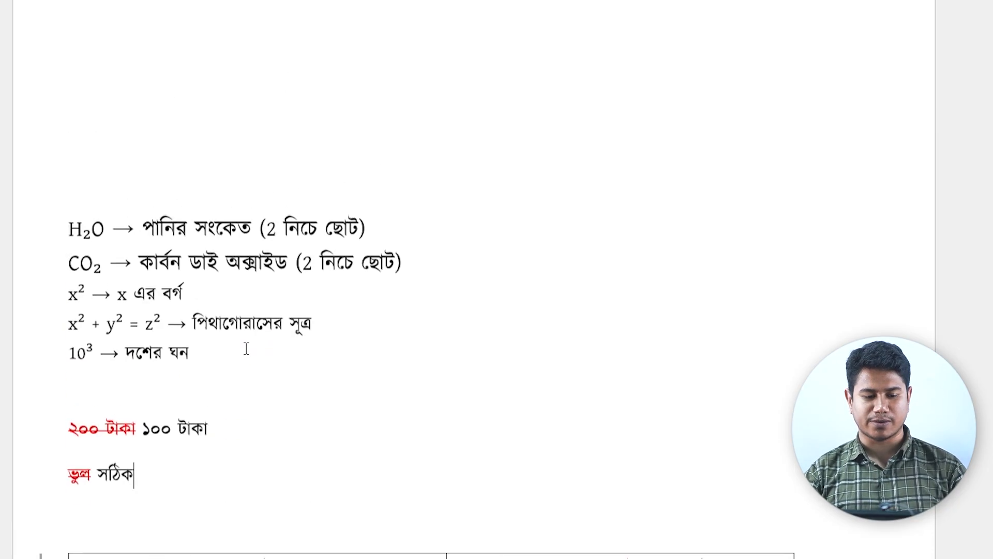
pyautogui.scroll(4, 246, 348)
pyautogui.click(122, 295)
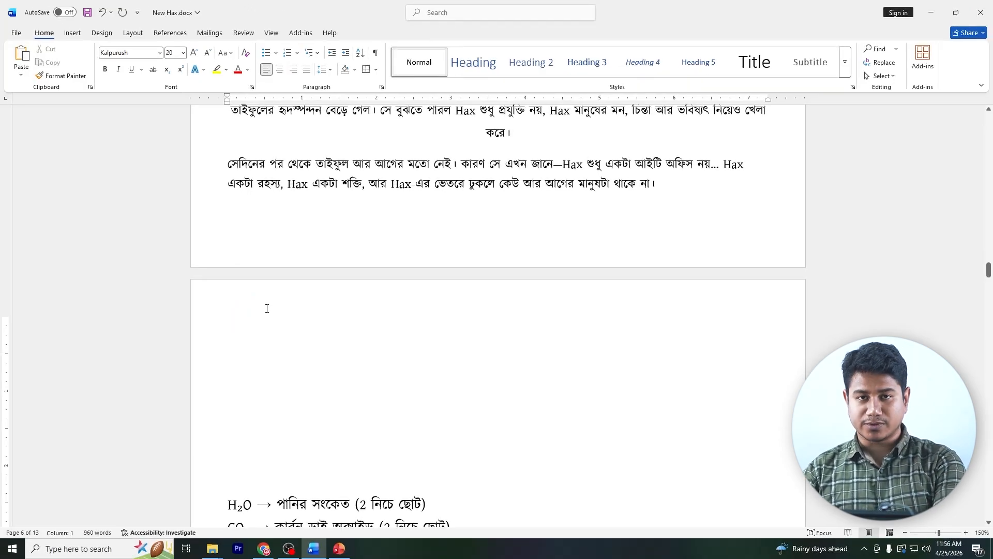
# Outline the font formatting group and its strikethrough, subscript and superscript commands with red rectangles on a screen capture, and discard the capture
pyautogui.press('Print')
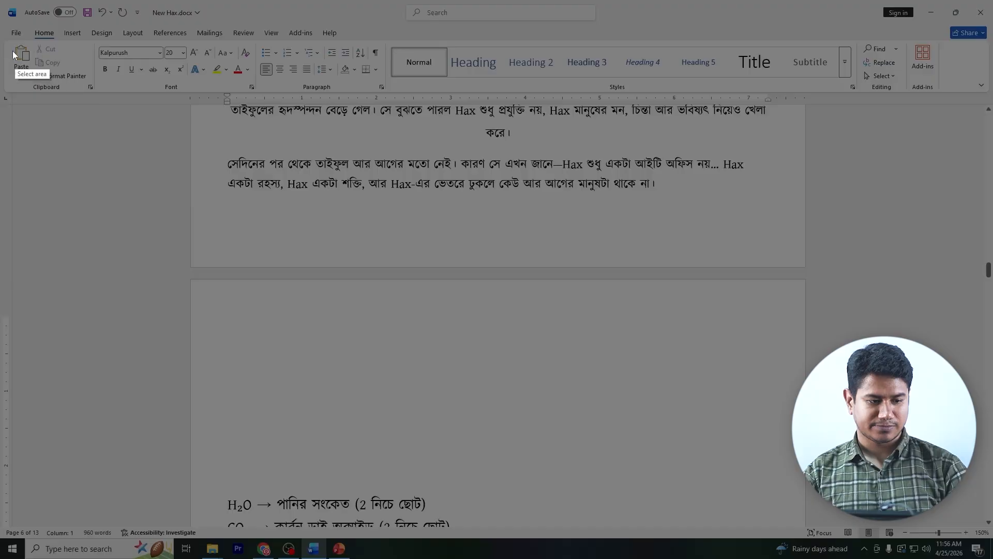
pyautogui.moveTo(1, 9); pyautogui.dragTo(986, 515)
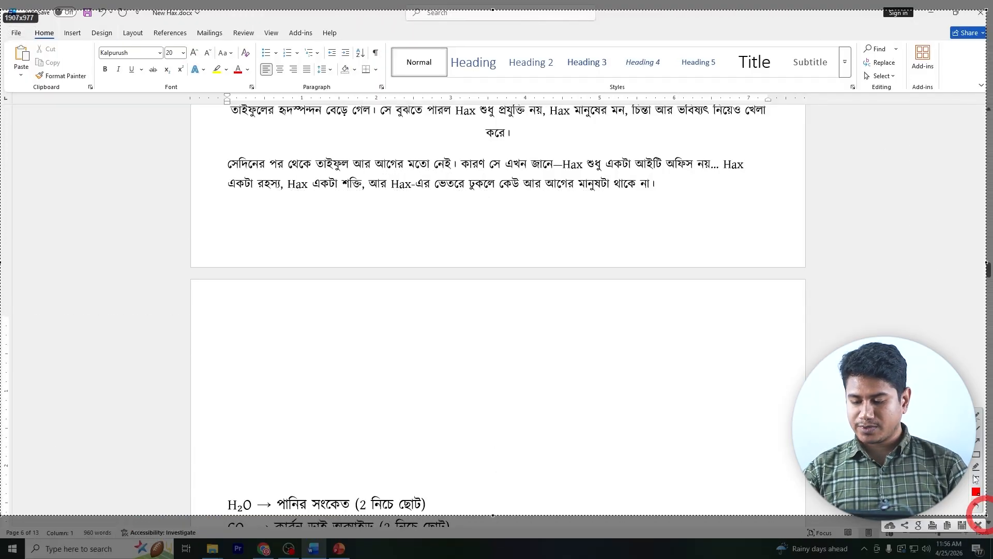
pyautogui.click(976, 454)
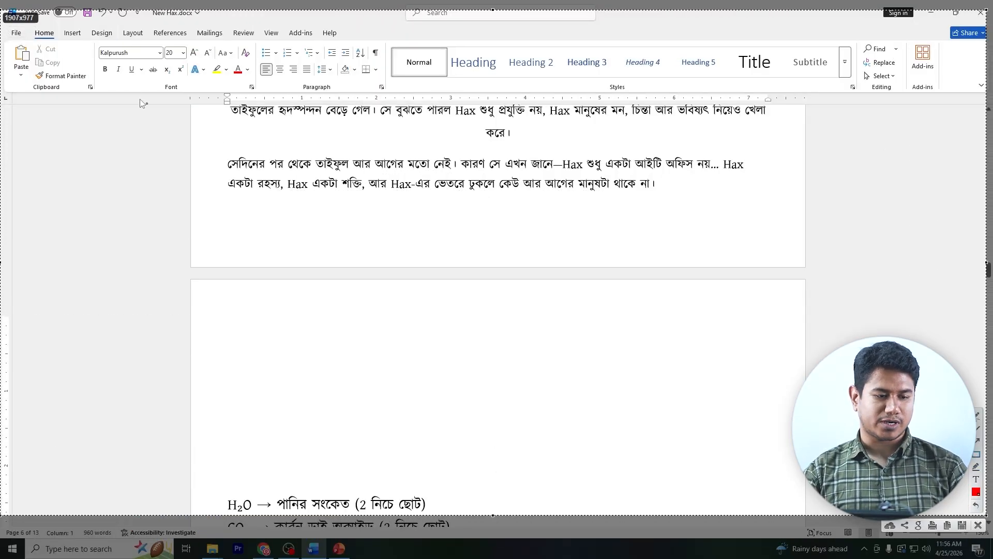
pyautogui.moveTo(26, 27)
pyautogui.mouseDown()
pyautogui.moveTo(253, 81)
pyautogui.moveTo(257, 95)
pyautogui.mouseUp()
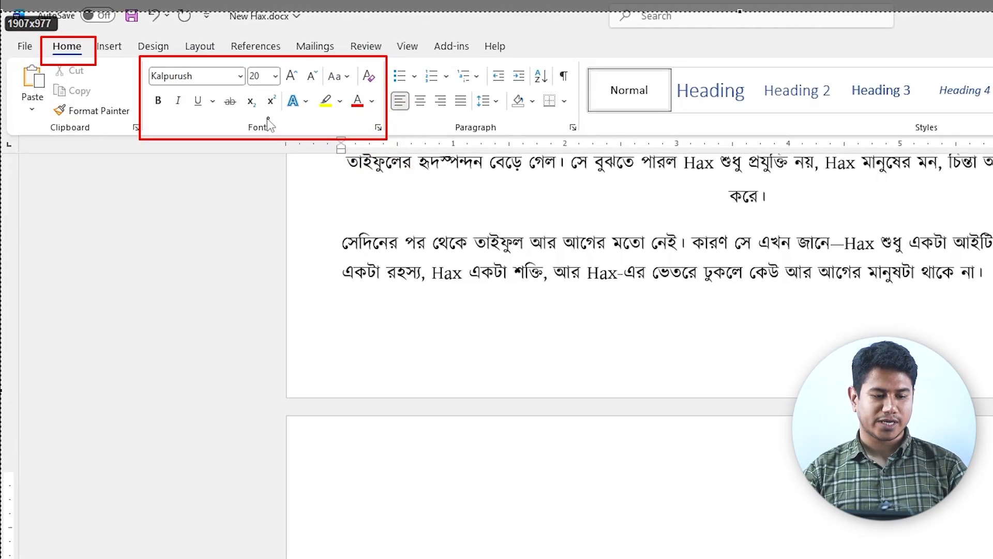
pyautogui.moveTo(216, 94)
pyautogui.mouseDown()
pyautogui.moveTo(239, 112)
pyautogui.moveTo(252, 104)
pyautogui.moveTo(282, 116)
pyautogui.mouseUp()
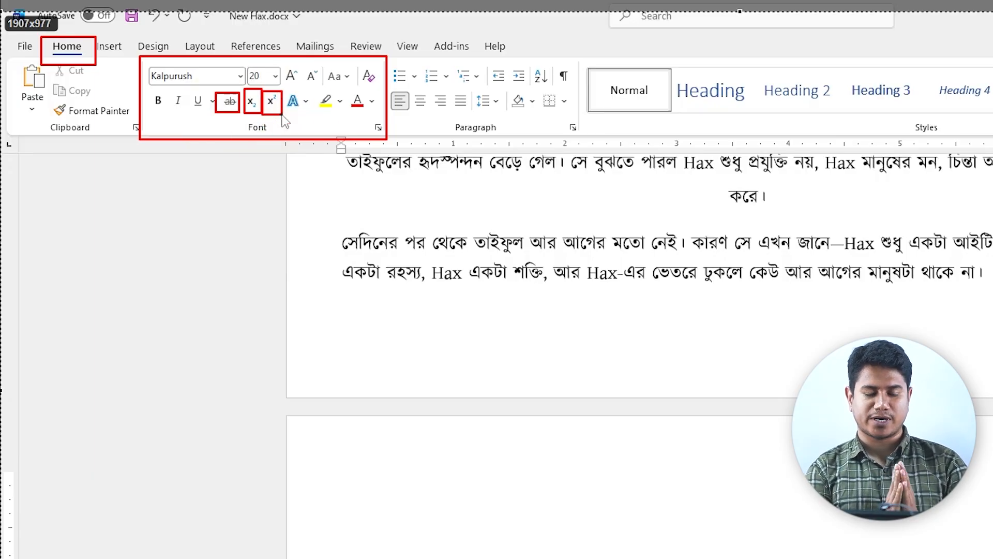
pyautogui.press('Escape')
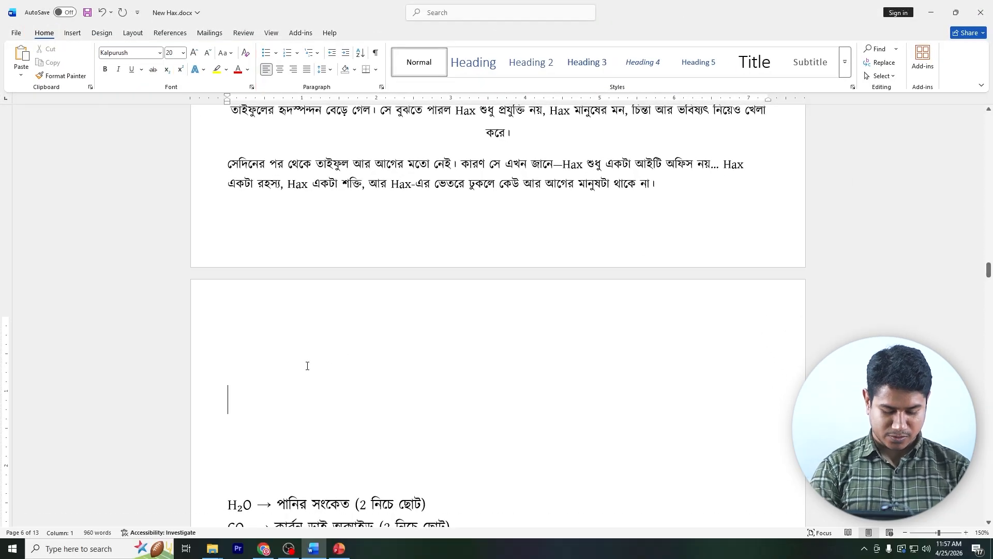
# Write two lines above the sample formulas: "পানির সংকেত = H2O" and "কার্বণ ডাই অক্সাইড = CO2"
pyautogui.write('পানির সংকেত ')
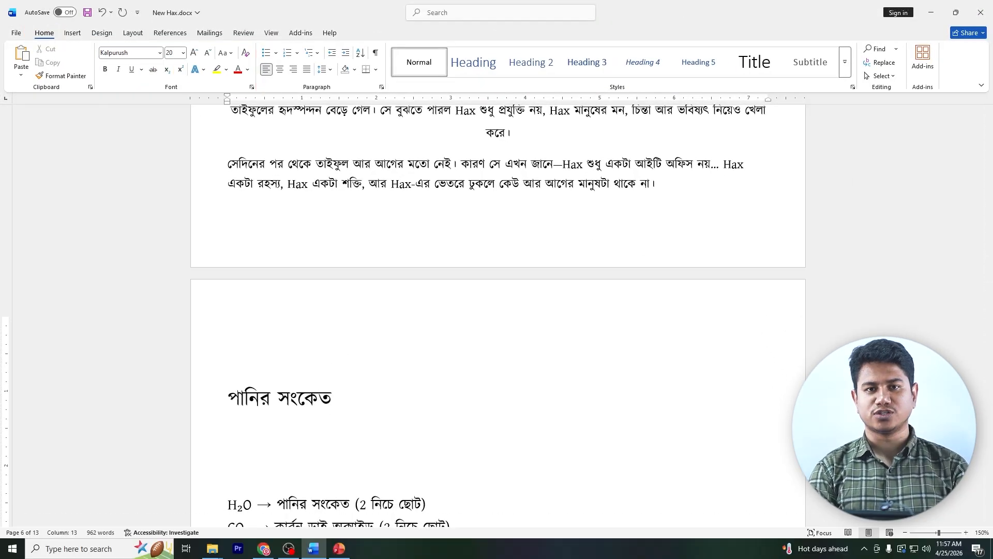
pyautogui.write('= ')
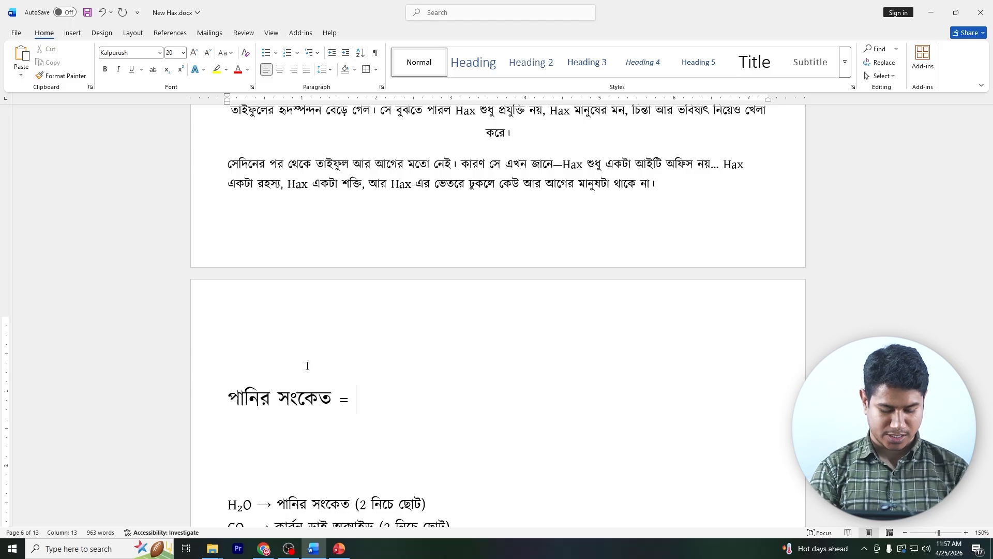
pyautogui.write('H2o')
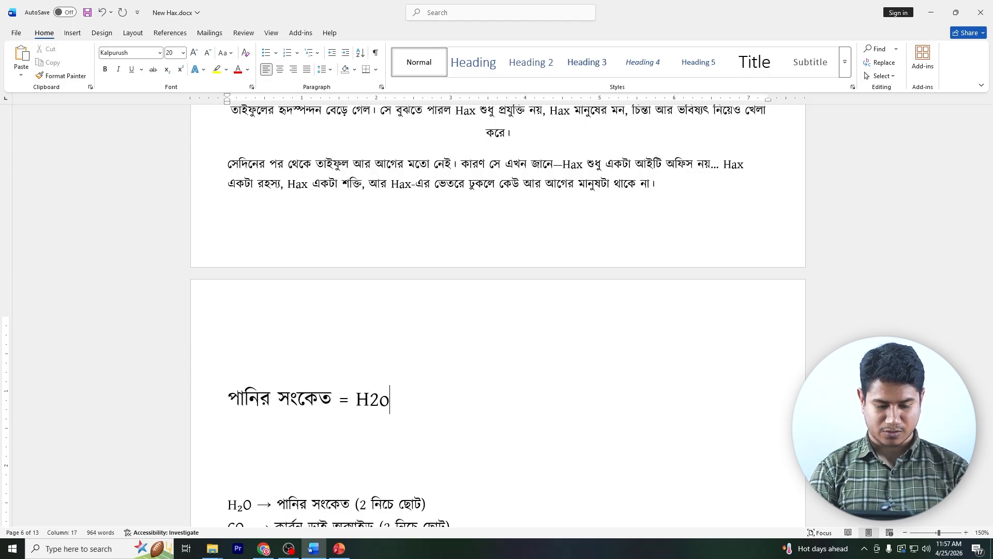
pyautogui.press('Return')
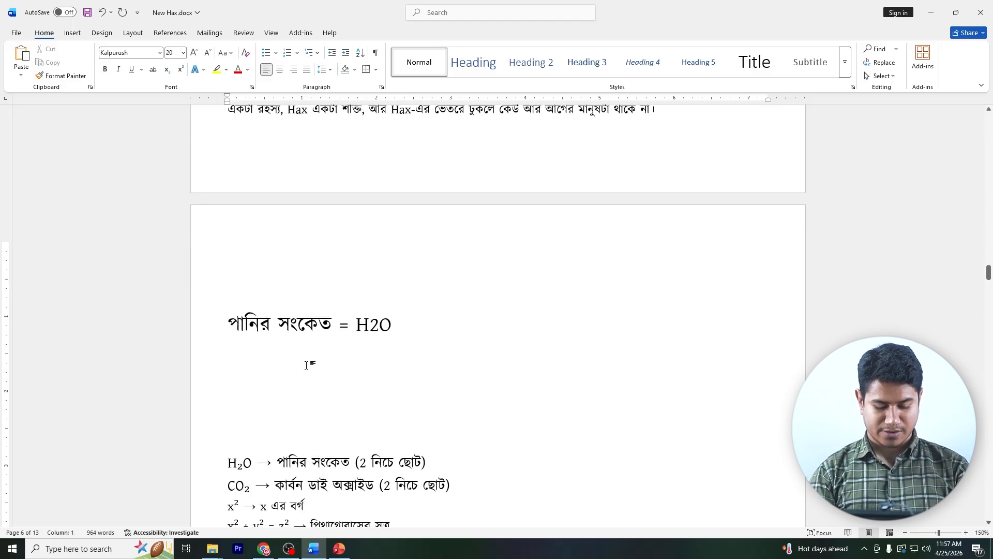
pyautogui.write('কার্বণ ডাই অক্সাইড = C')
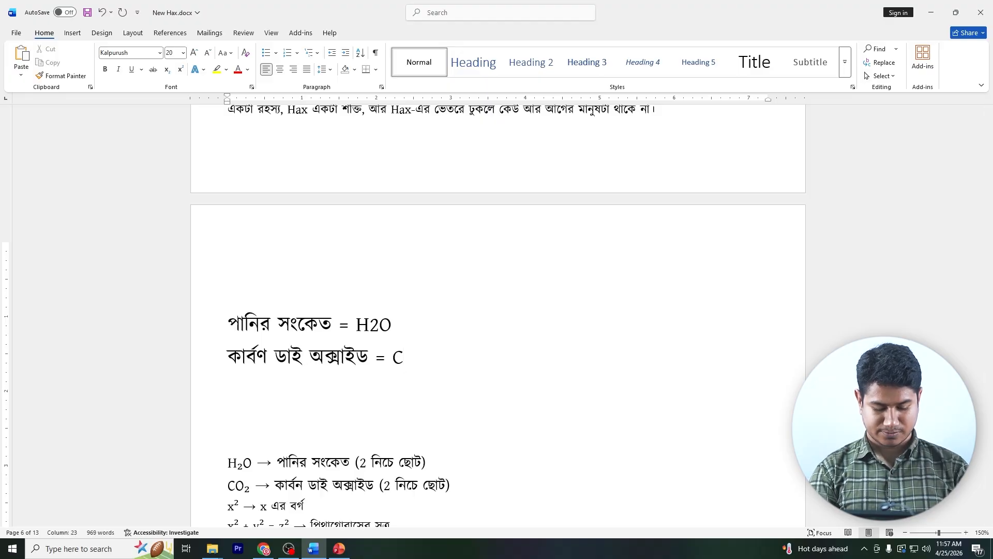
pyautogui.write('O@')
pyautogui.press('BackSpace')
pyautogui.write('2')
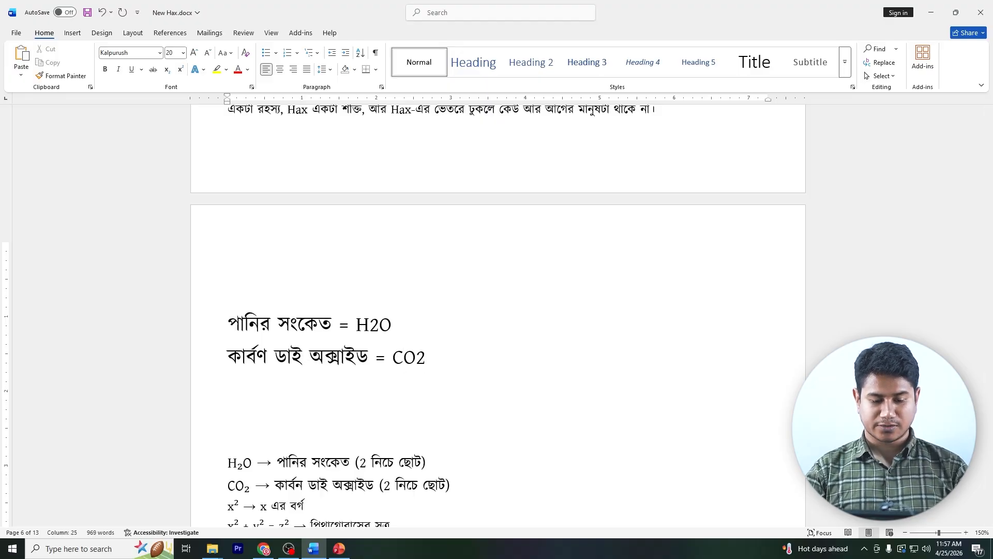
# Format the 2 in CO2 and the 2 in H2O as subscript in the two new lines
pyautogui.hotkey('shift', 'Left')
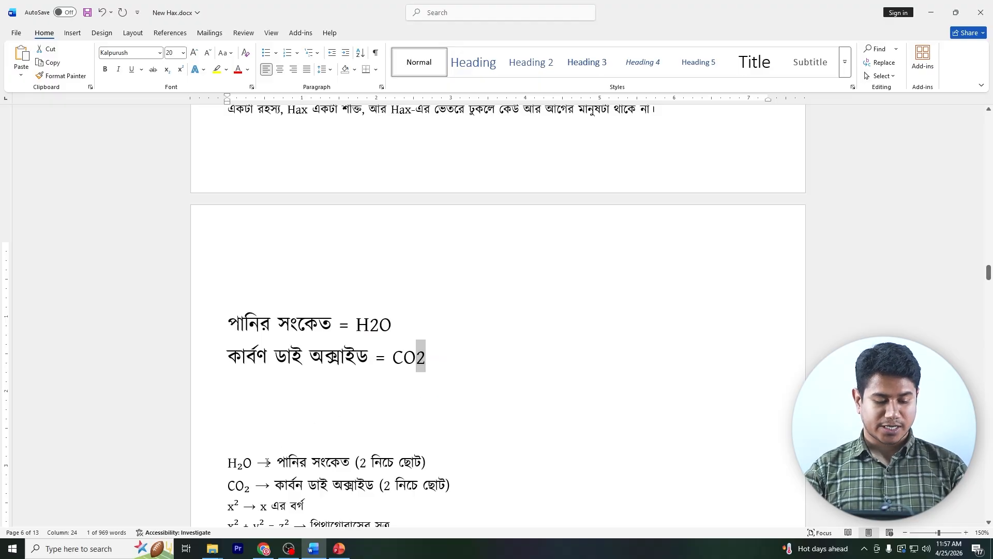
pyautogui.click(440, 375)
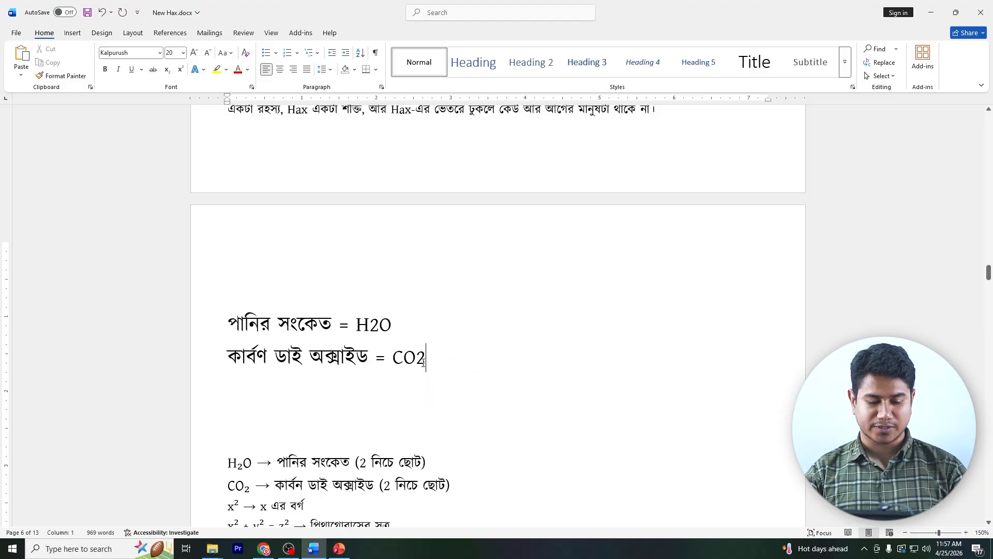
pyautogui.moveTo(416, 362); pyautogui.dragTo(421, 367)
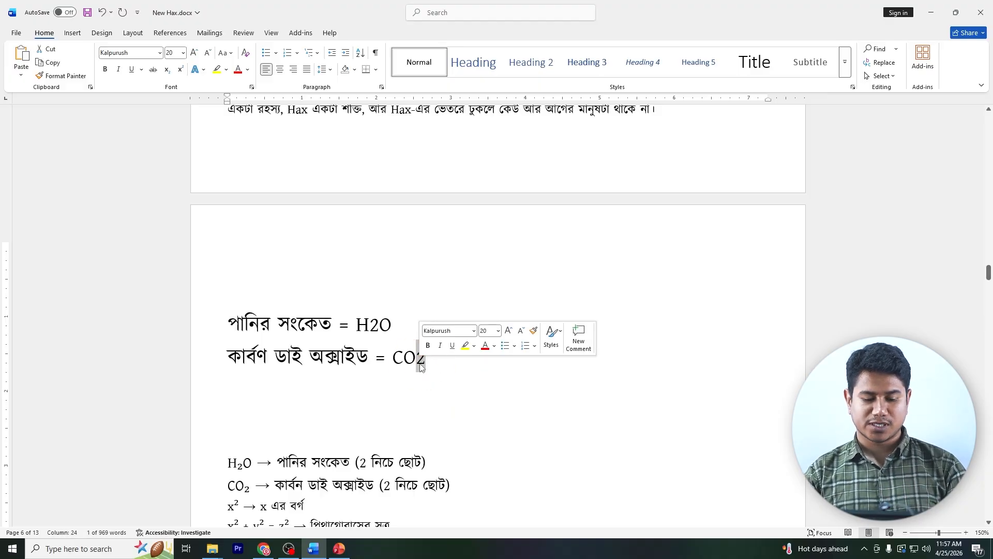
pyautogui.click(167, 73)
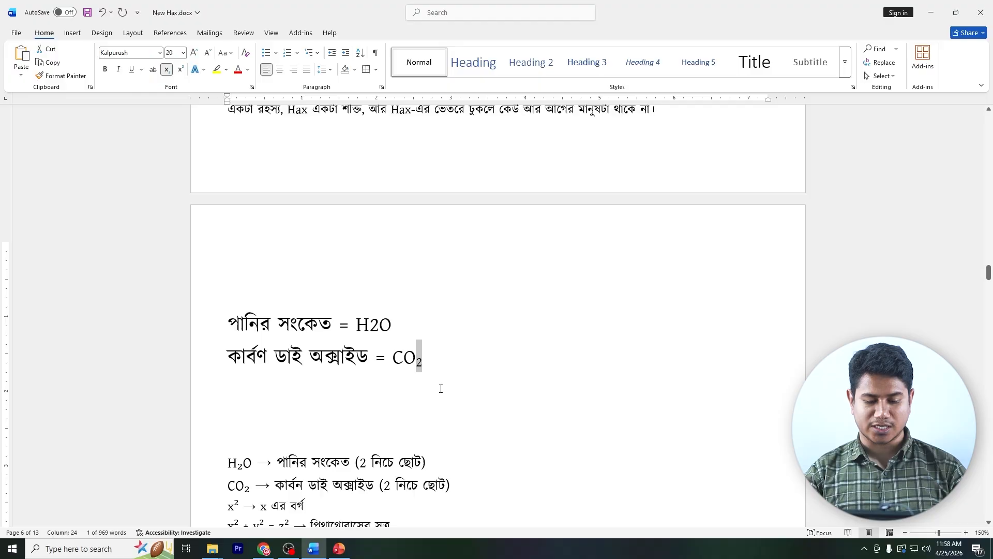
pyautogui.click(442, 361)
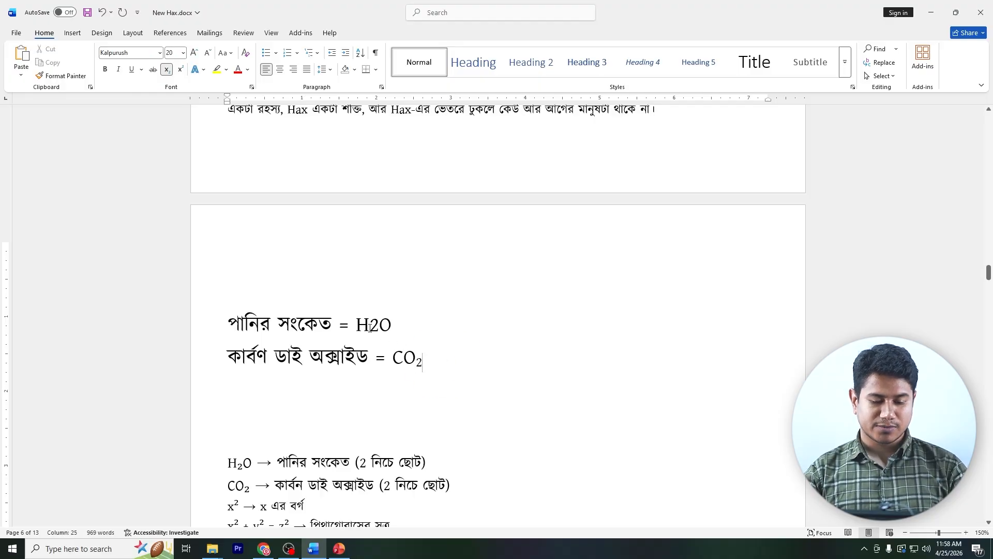
pyautogui.moveTo(370, 326); pyautogui.dragTo(380, 327)
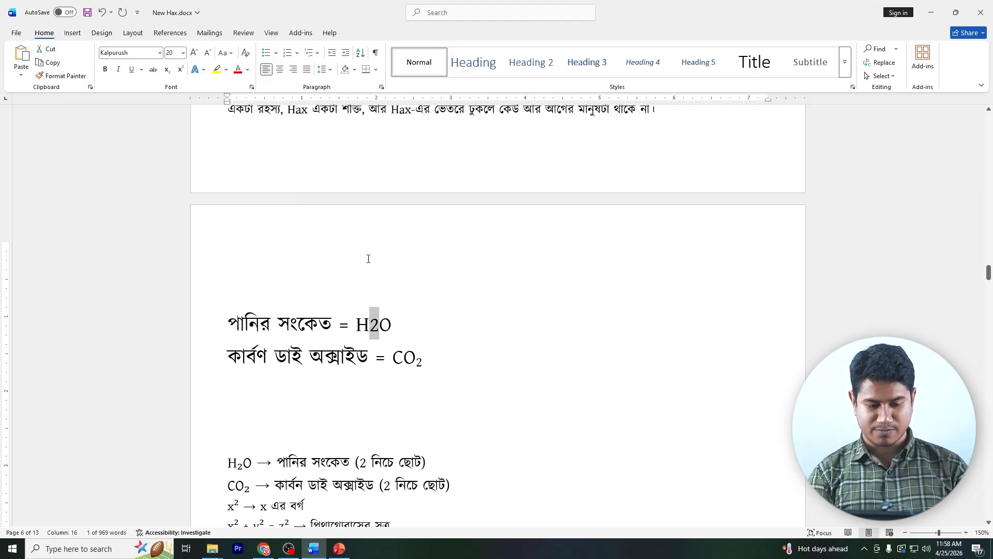
pyautogui.hotkey('ctrl', '=')
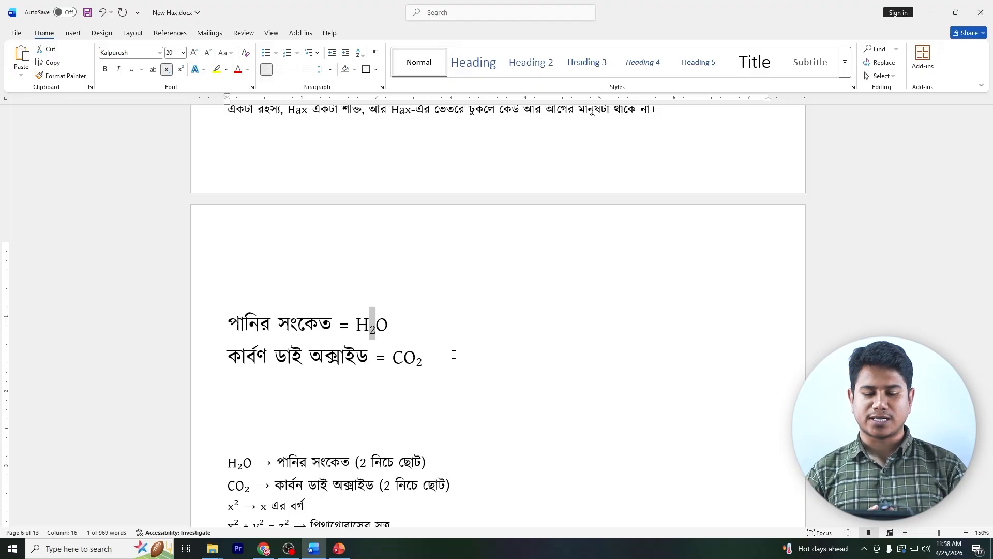
# Write the equation "x2 + y2 = z2" as plain text in the blank space below the CO₂ line
pyautogui.scroll(-1, 426, 376)
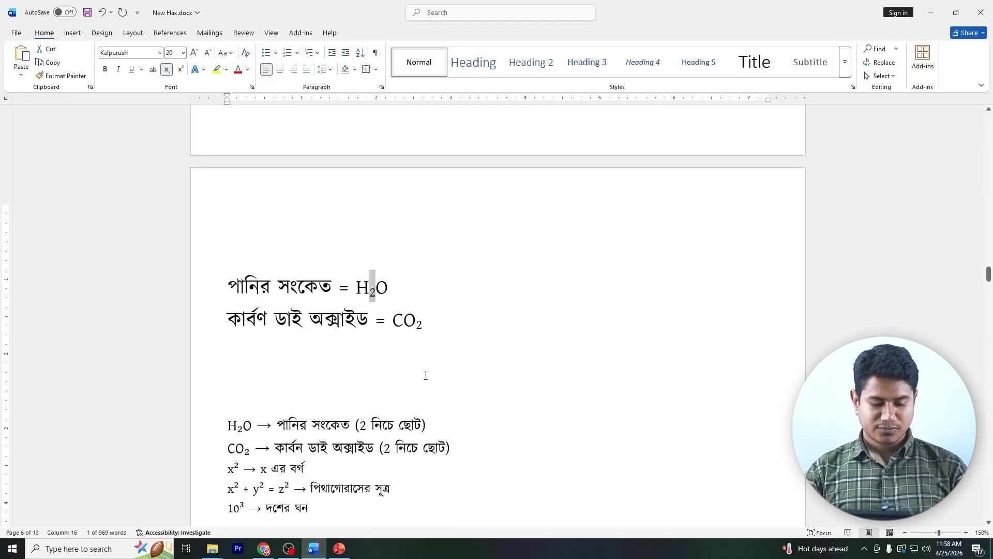
pyautogui.click(312, 371)
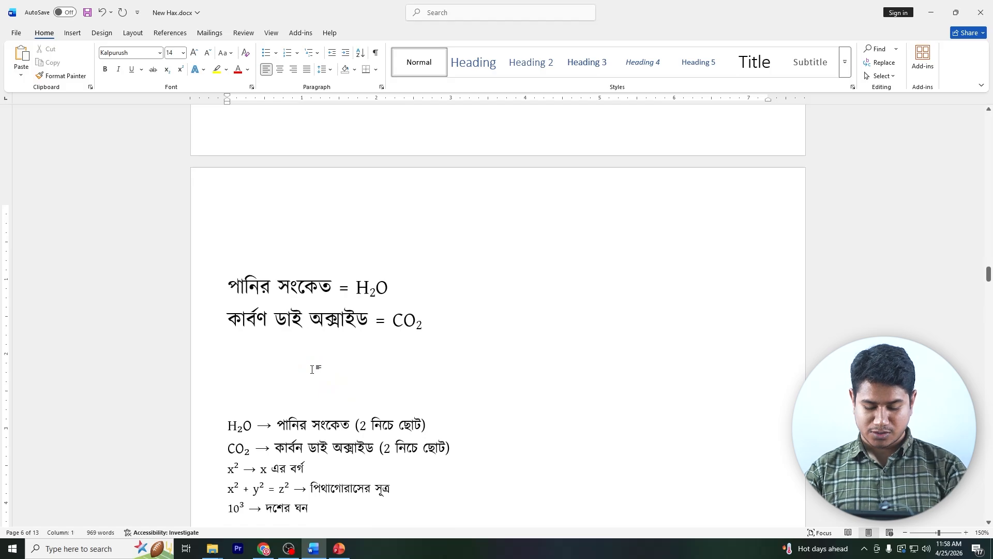
pyautogui.scroll(-1, 284, 371)
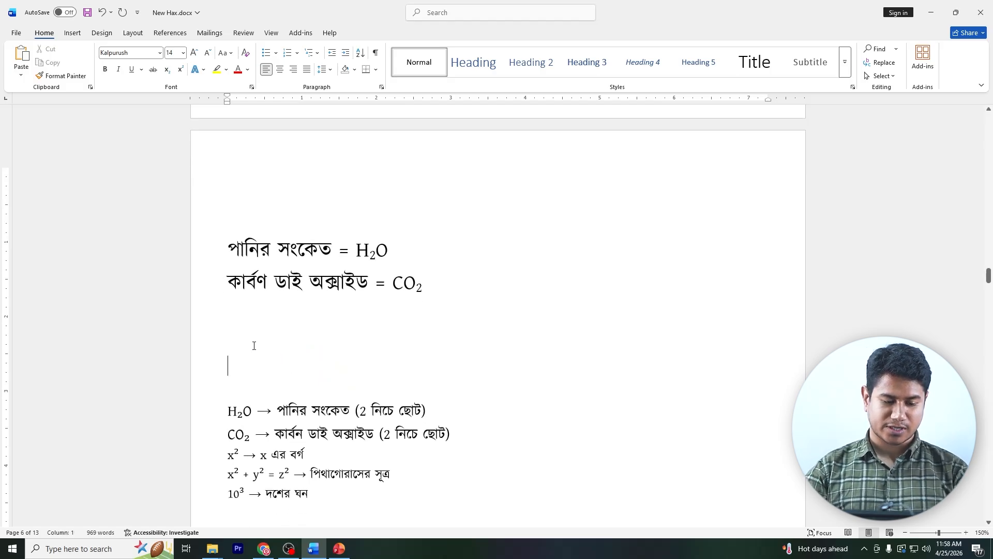
pyautogui.moveTo(228, 473); pyautogui.dragTo(402, 474)
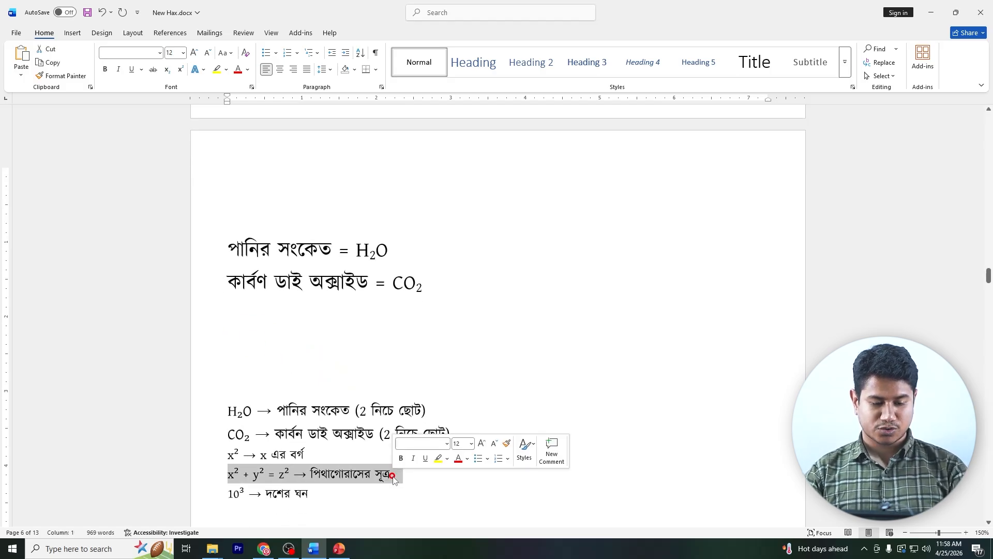
pyautogui.click(293, 344)
pyautogui.write('x')
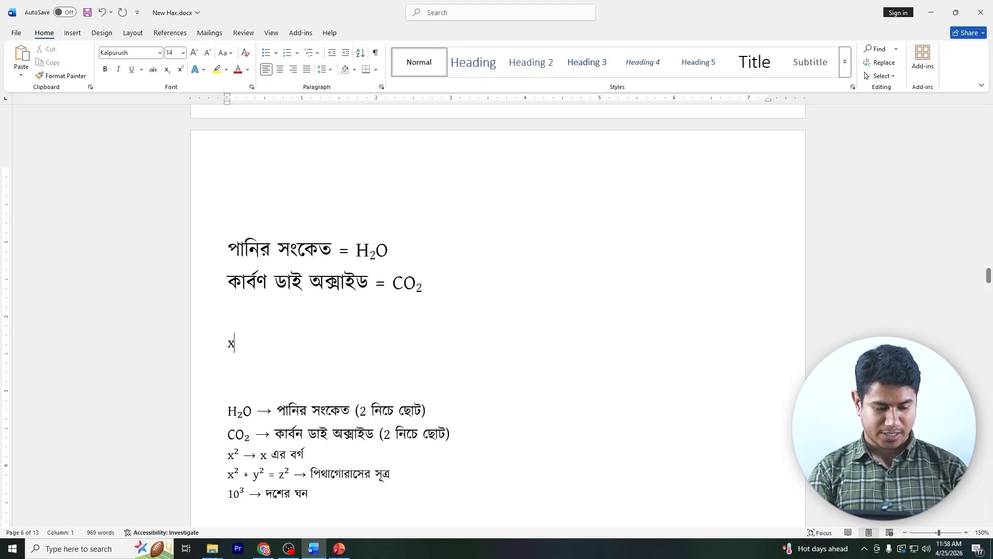
pyautogui.write('2 ')
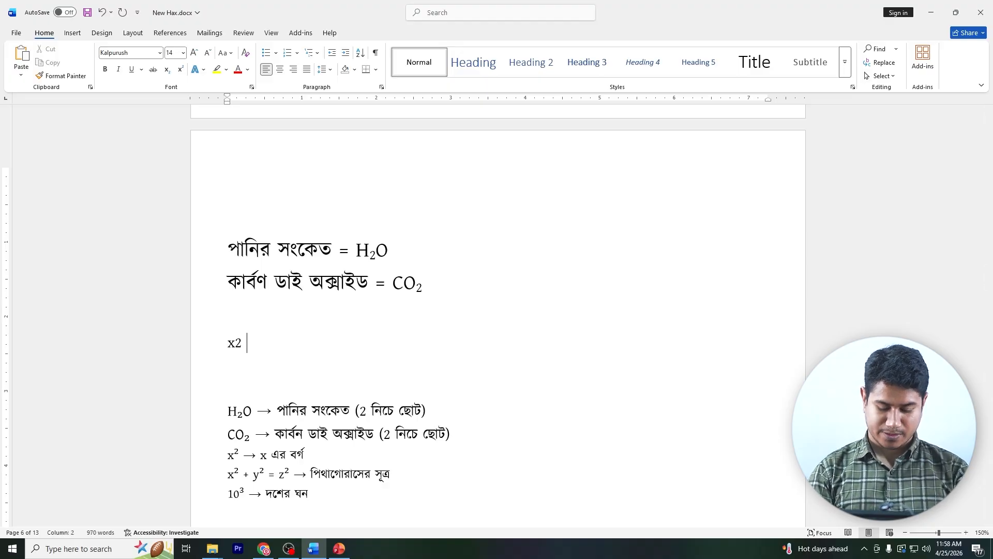
pyautogui.write('+ y2')
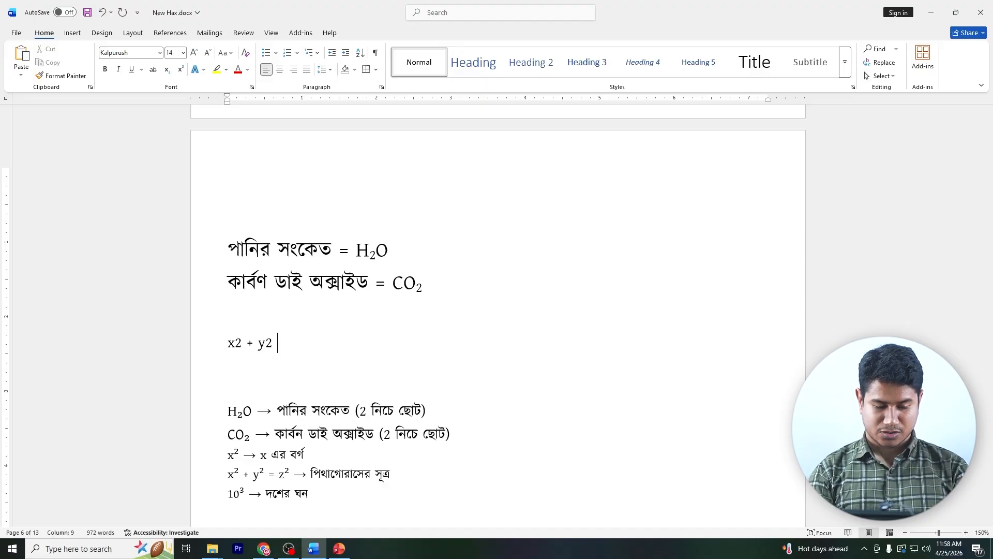
pyautogui.write(' = z2')
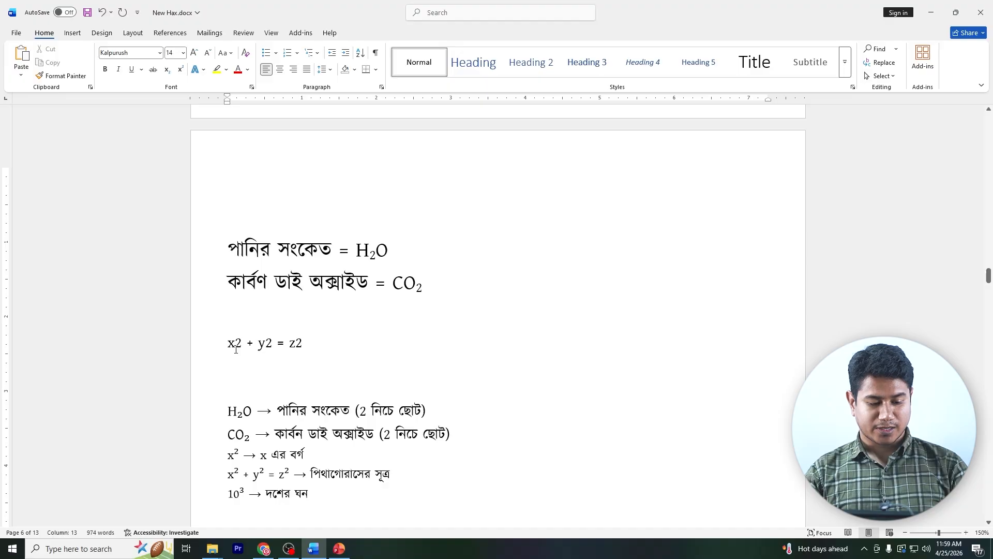
# Format all three 2s in the equation "x2 + y2 = z2" as superscript in one go
pyautogui.moveTo(234, 346); pyautogui.dragTo(302, 347)
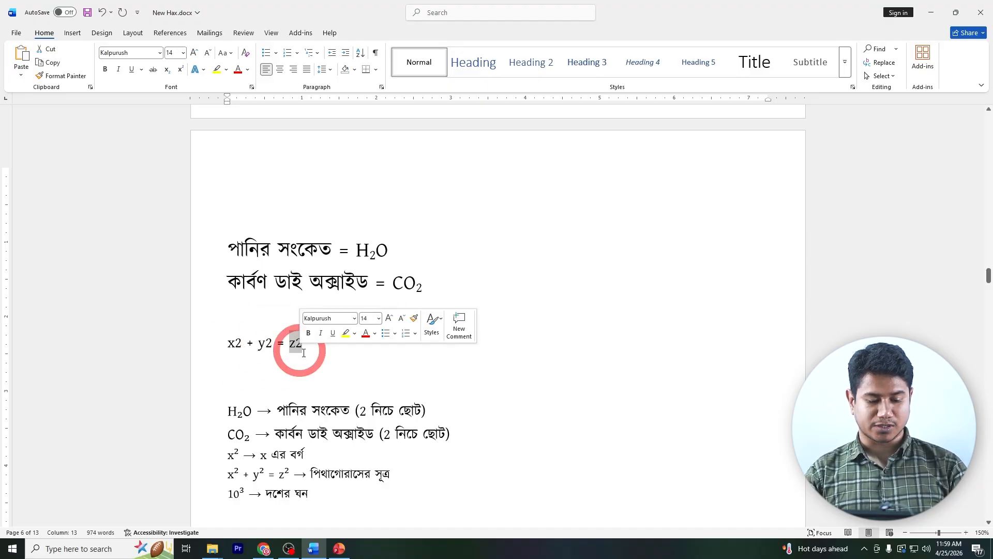
pyautogui.press('Right')
pyautogui.moveTo(235, 346); pyautogui.dragTo(303, 350)
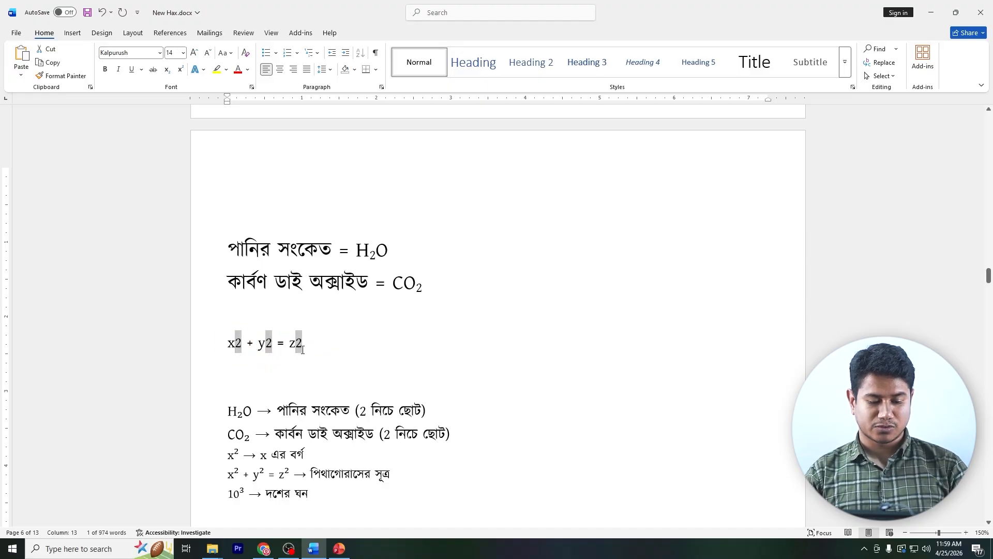
pyautogui.click(180, 69)
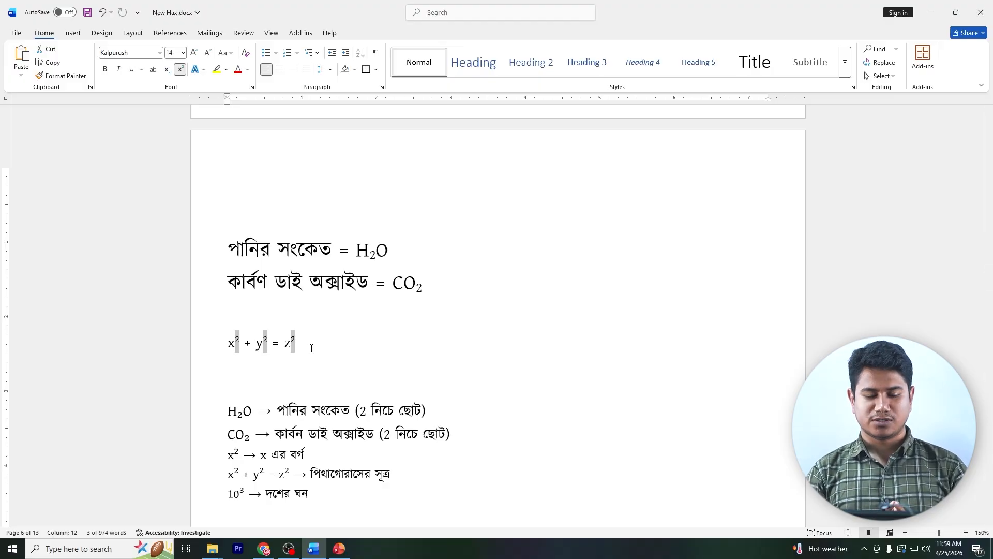
pyautogui.click(311, 349)
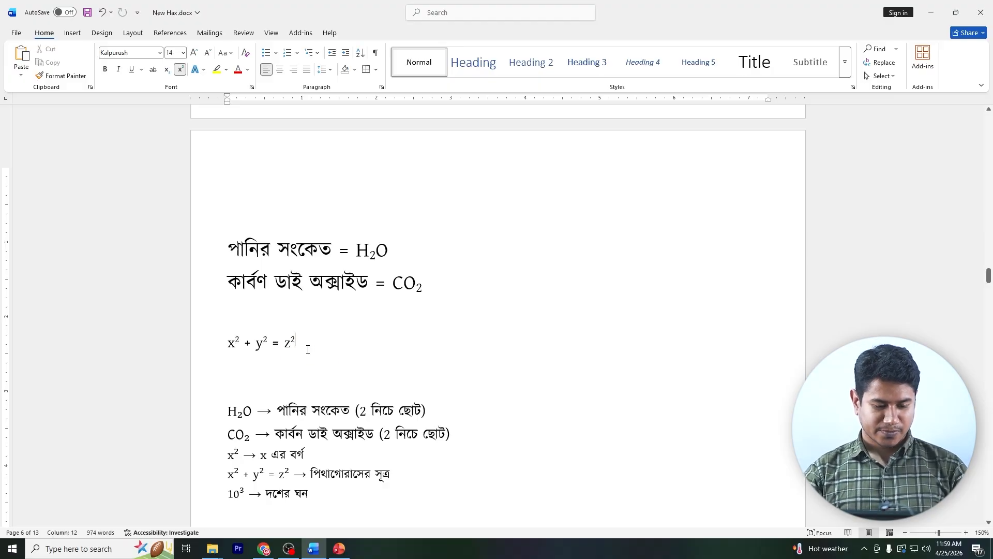
# Write "103" on the blank line above the sample formulas and format its 3 as superscript
pyautogui.click(254, 380)
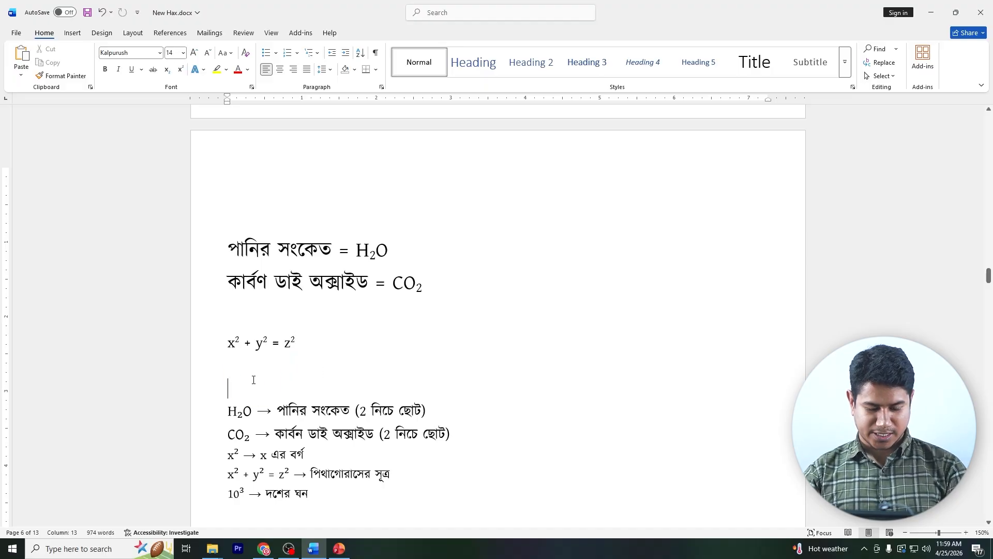
pyautogui.write('102')
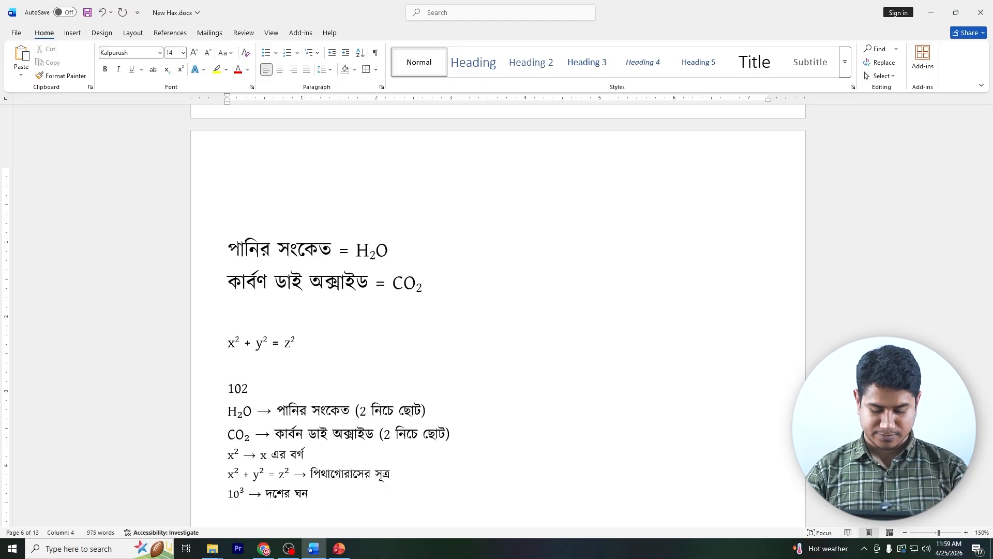
pyautogui.press('BackSpace')
pyautogui.write('3')
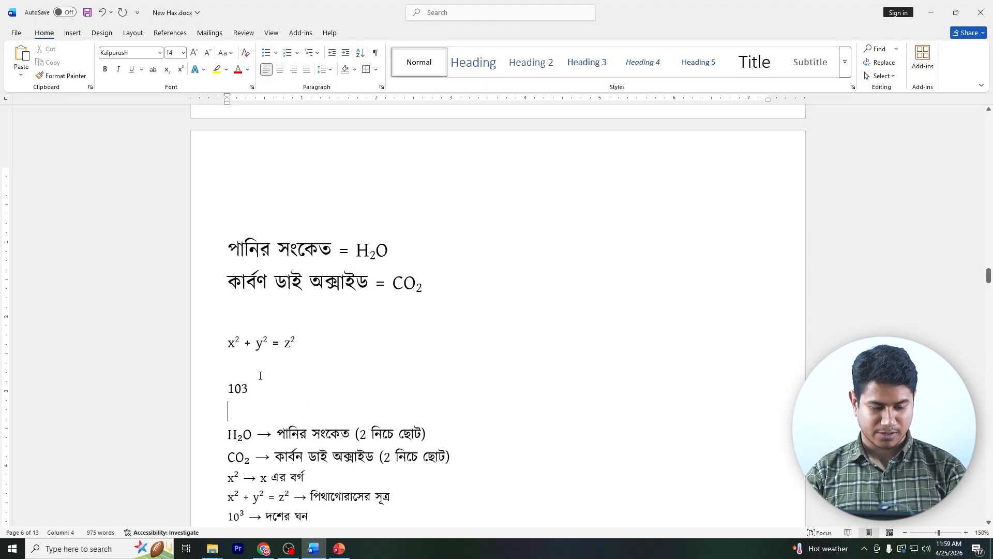
pyautogui.scroll(-1, 246, 376)
pyautogui.moveTo(249, 352); pyautogui.dragTo(242, 352)
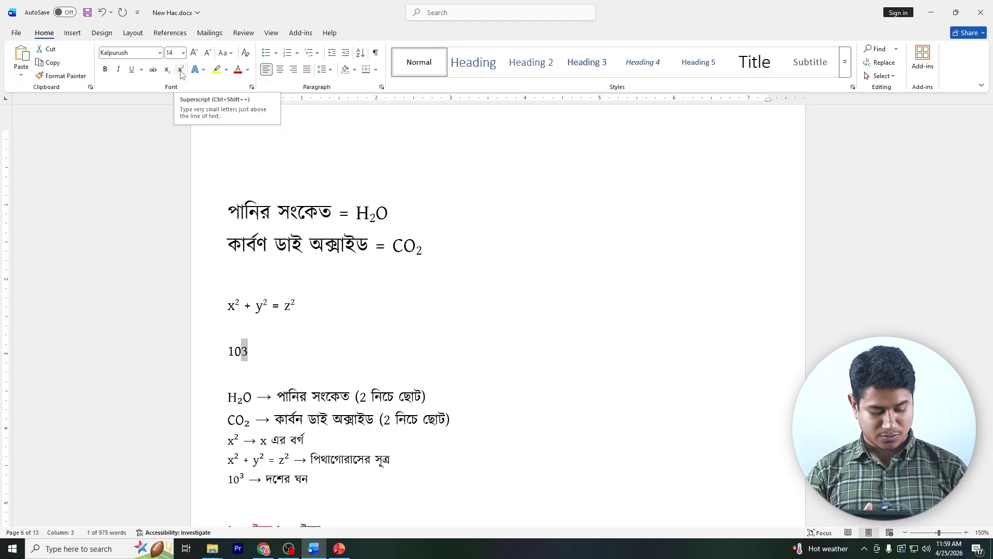
pyautogui.click(180, 71)
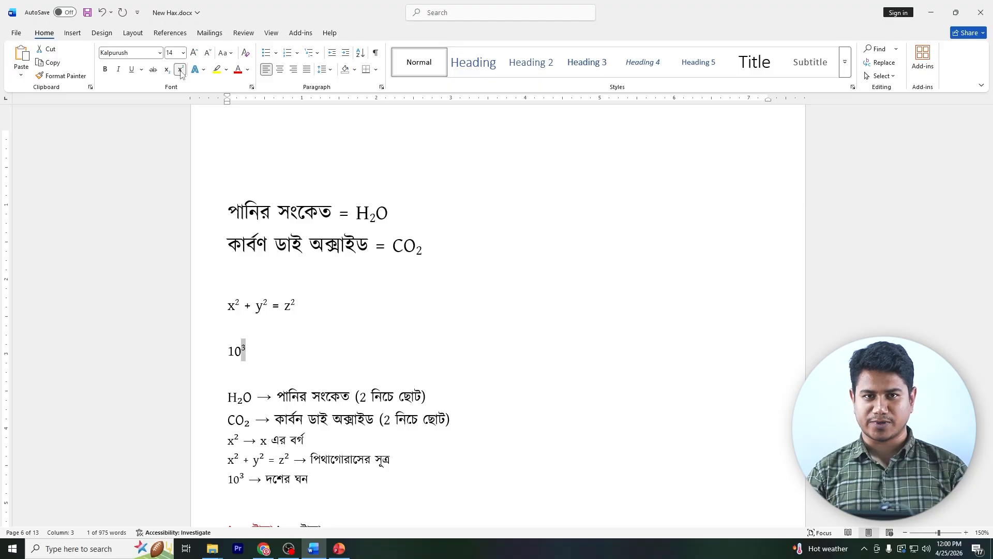
# Add blank lines below 10³ and write "৫০০ টাকা ২৫০ টাকা" there in Bengali script
pyautogui.click(257, 372)
pyautogui.press('Return')
pyautogui.press('Return')
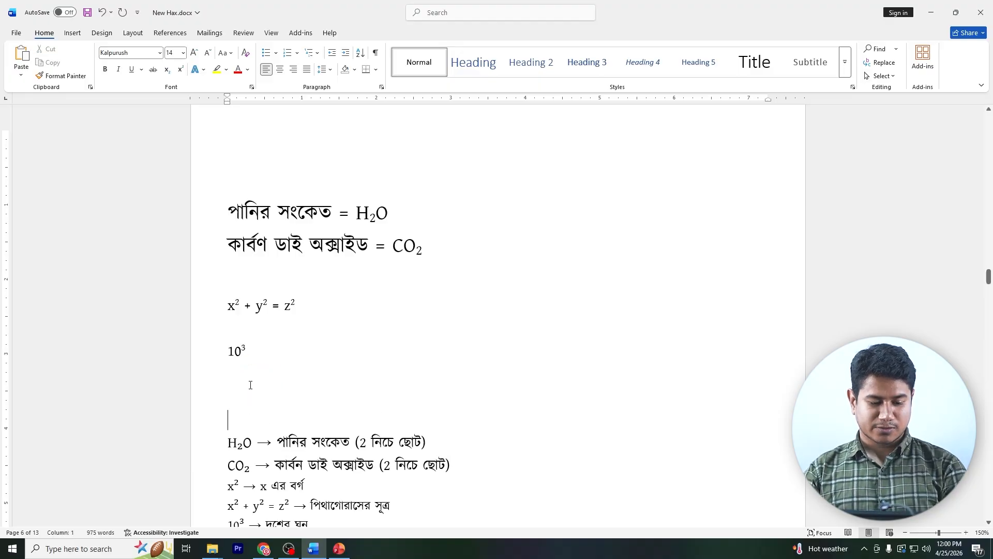
pyautogui.click(246, 386)
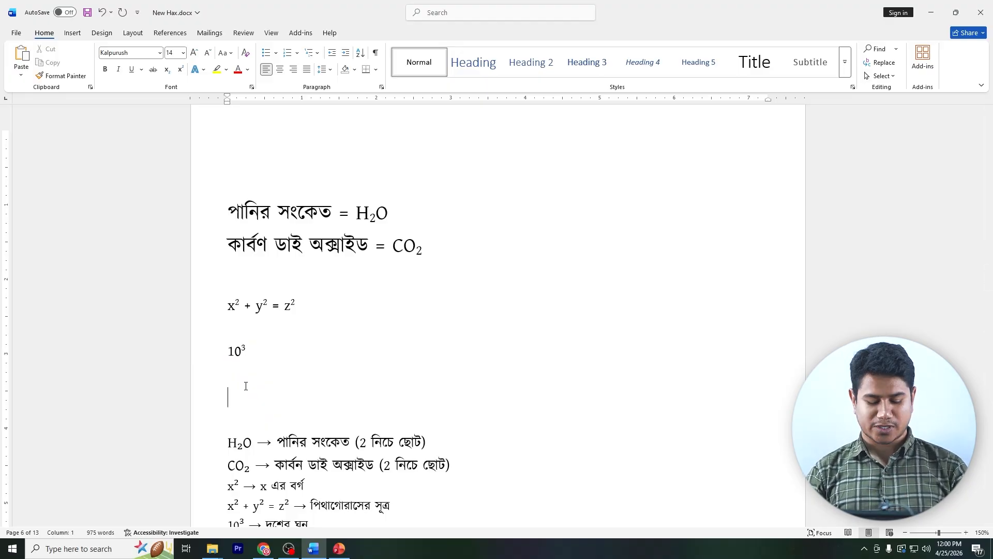
pyautogui.write('500')
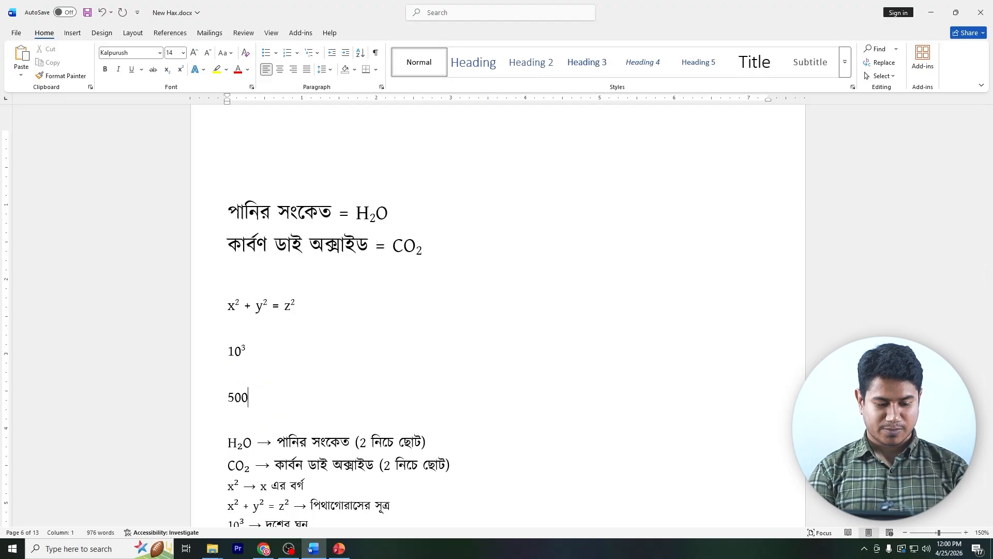
pyautogui.press('BackSpace')
pyautogui.press('BackSpace')
pyautogui.press('BackSpace')
pyautogui.write('৫')
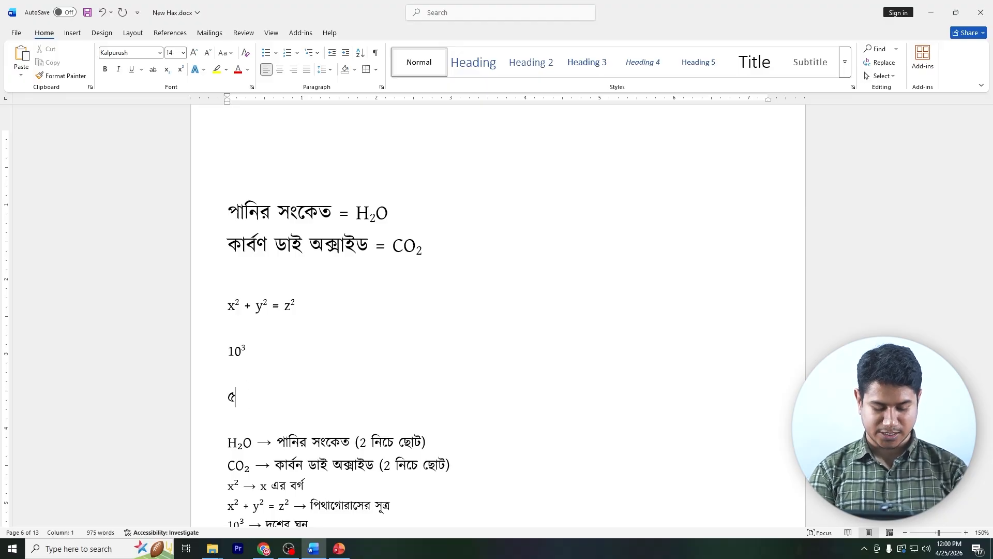
pyautogui.write('০০ টাক')
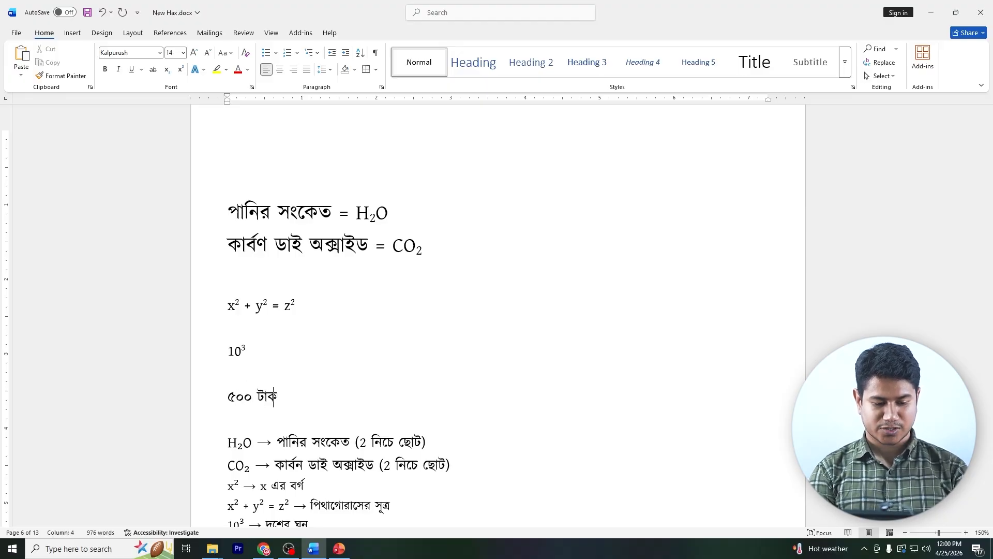
pyautogui.write('া ')
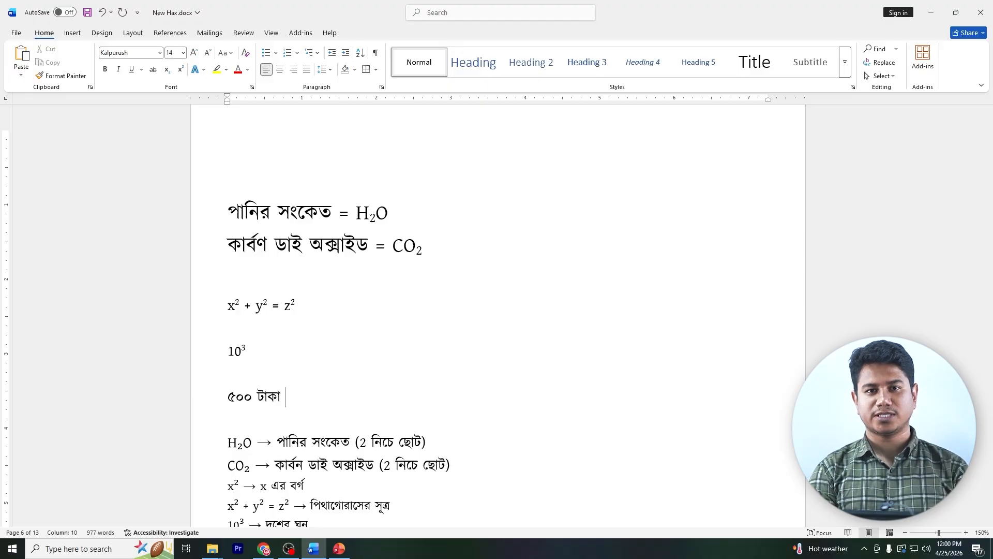
pyautogui.write('২৫০')
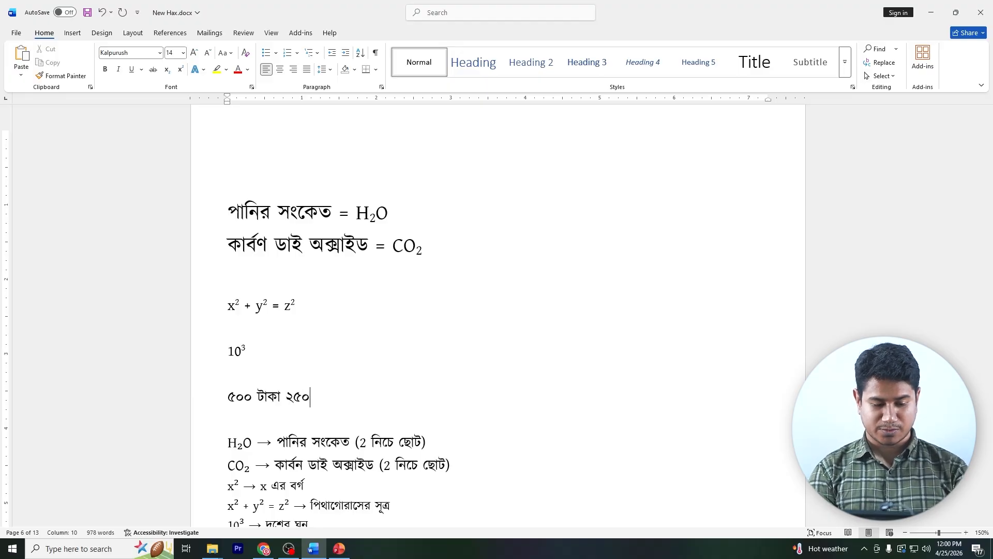
pyautogui.write(' টাকা')
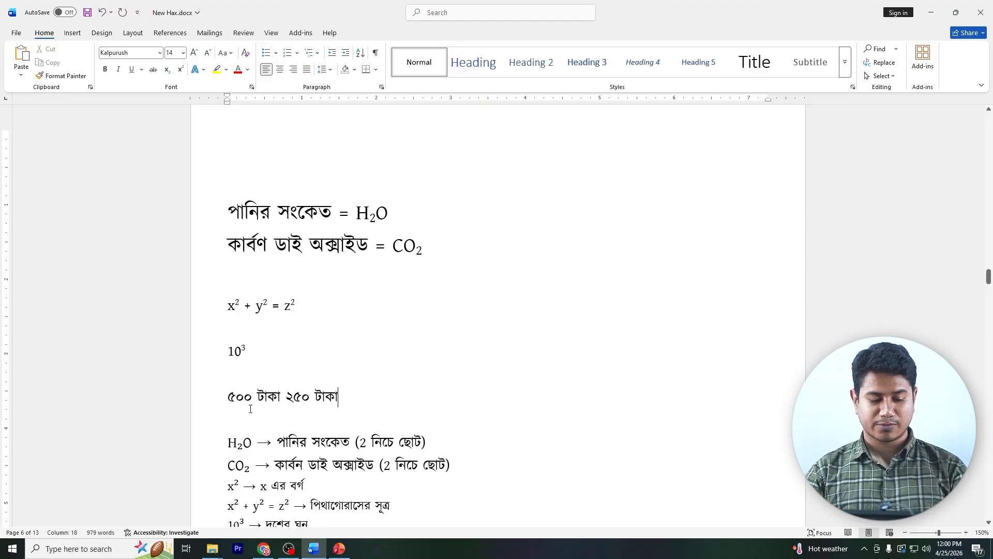
# Colour "৫০০ টাকা" red and strike it through, leaving out the space after it
pyautogui.moveTo(228, 407); pyautogui.dragTo(287, 410)
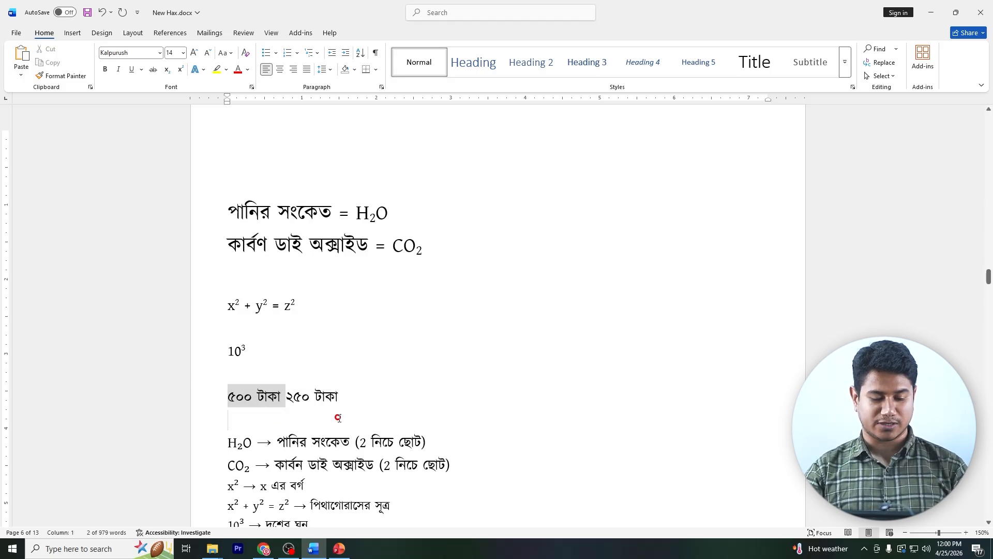
pyautogui.press('Down')
pyautogui.press('Up')
pyautogui.hotkey('ctrl', 'shift', 'Right')
pyautogui.hotkey('ctrl', 'shift', 'Right')
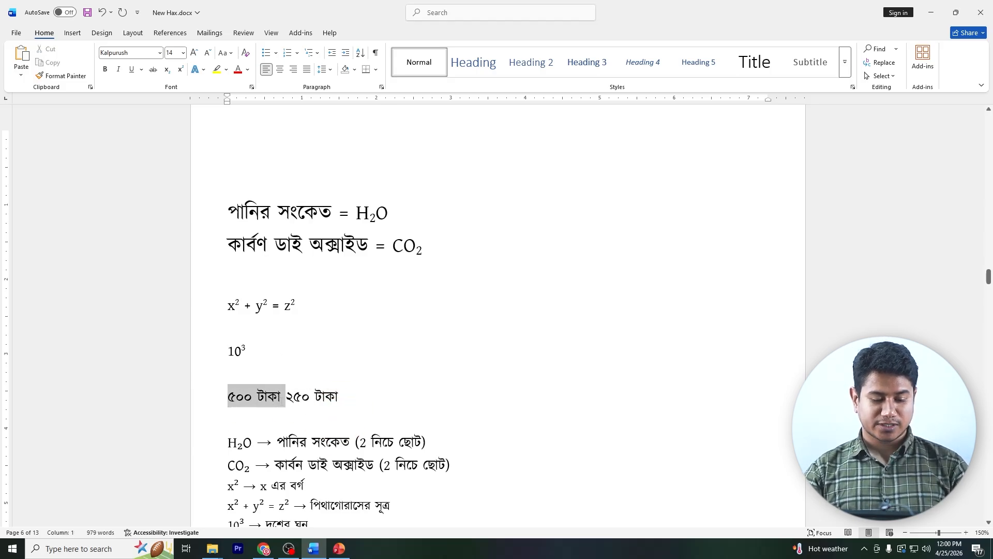
pyautogui.keyDown('shift'); pyautogui.click(282, 406); pyautogui.keyUp('shift')
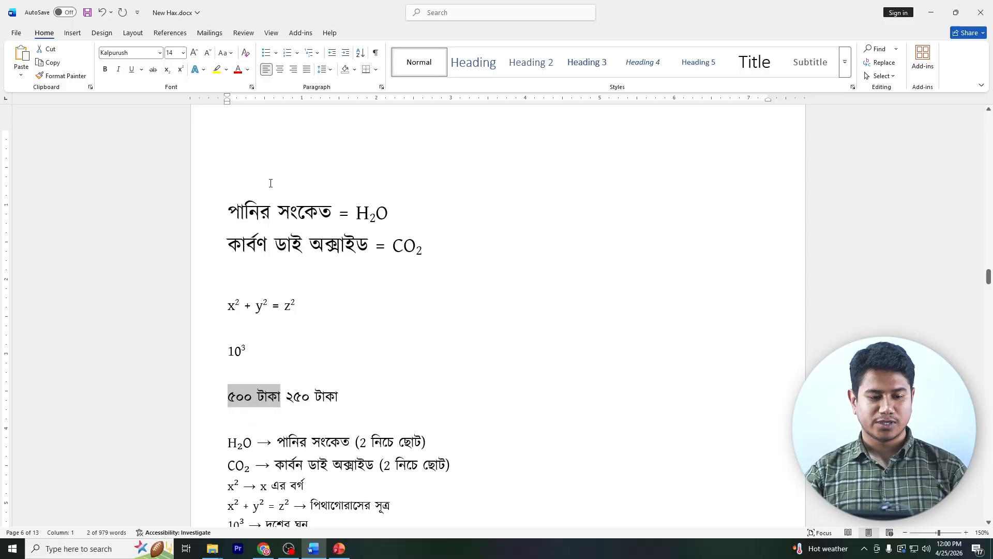
pyautogui.click(238, 71)
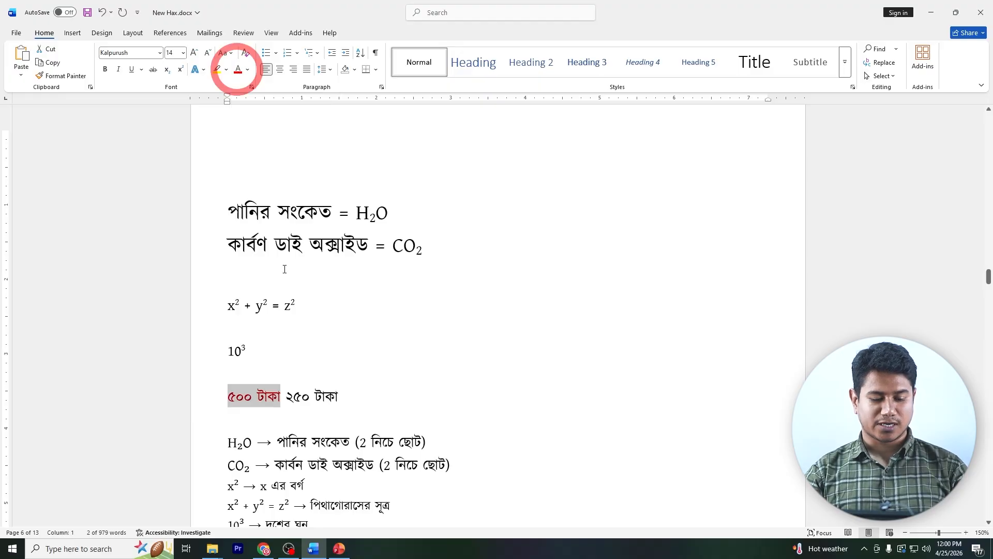
pyautogui.click(154, 72)
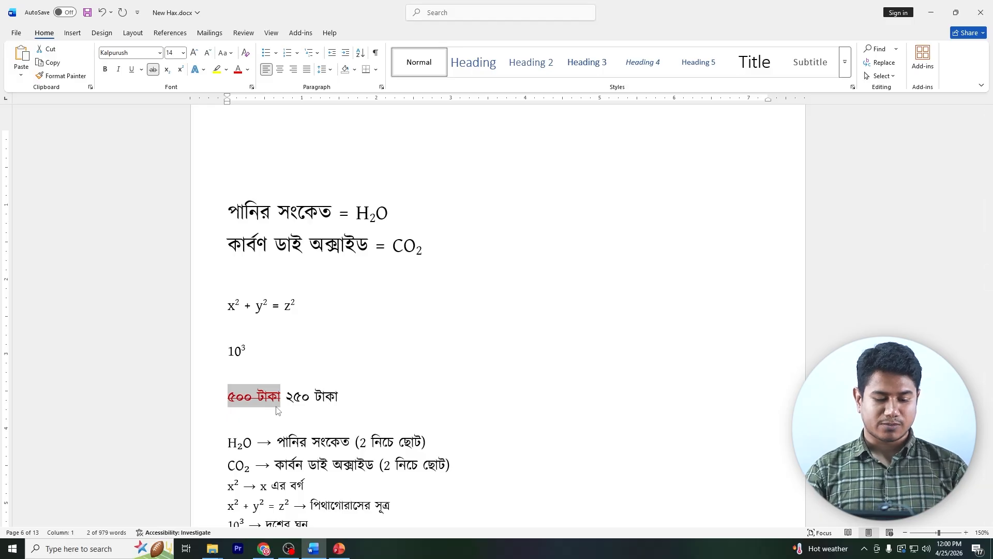
pyautogui.click(340, 402)
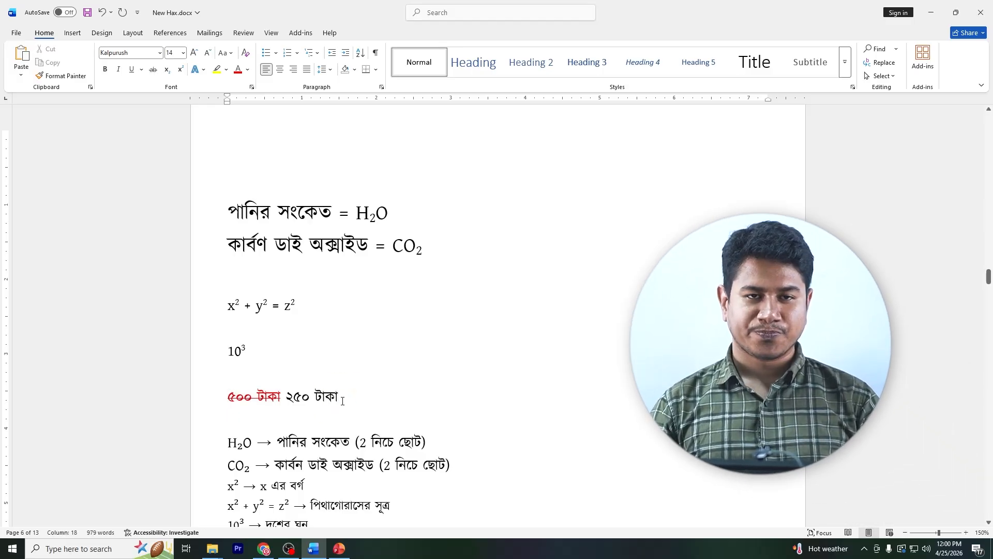